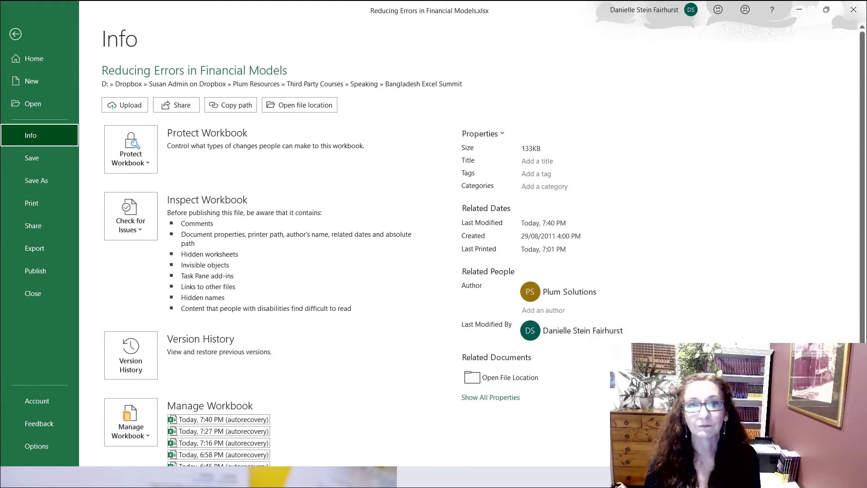
Open the Document Inspector without saving the workbook, review the full list of content checks, and close it without running an inspection.
{"action": "left_click", "coordinate": [131, 216]}
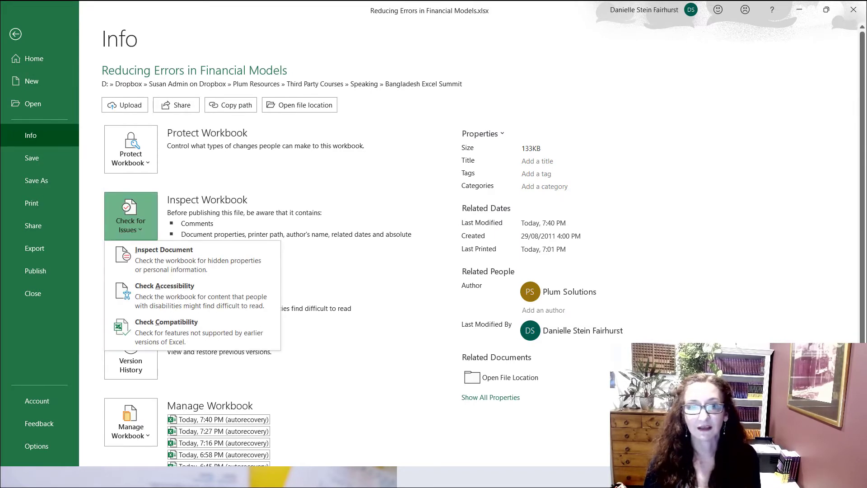
{"action": "left_click", "coordinate": [165, 248]}
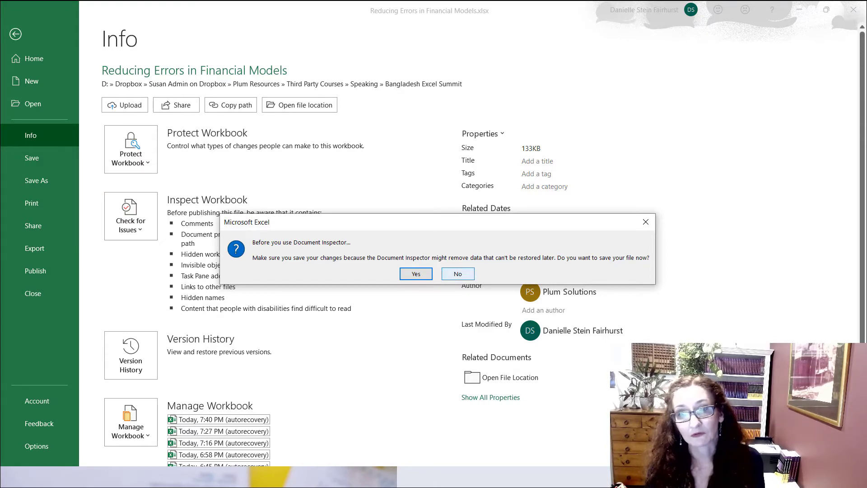
{"action": "left_click", "coordinate": [458, 274]}
{"action": "scroll", "coordinate": [434, 238], "scroll_direction": "down", "scroll_amount": 4}
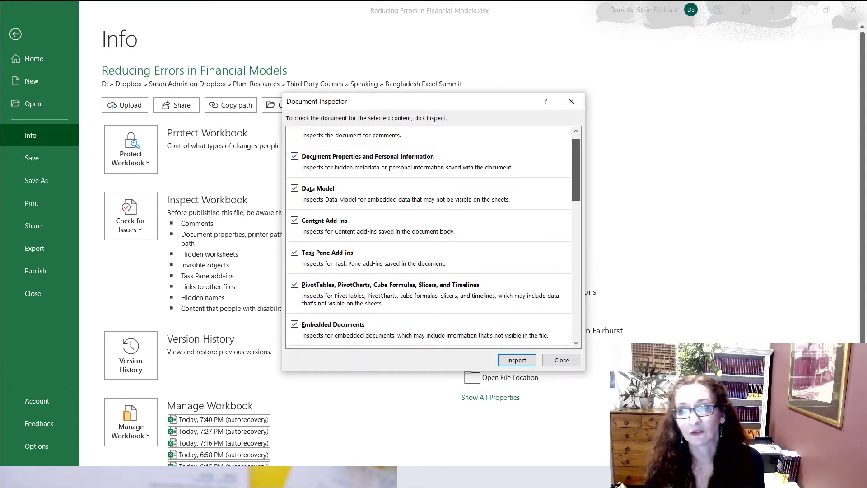
{"action": "scroll", "coordinate": [433, 237], "scroll_direction": "down", "scroll_amount": 1}
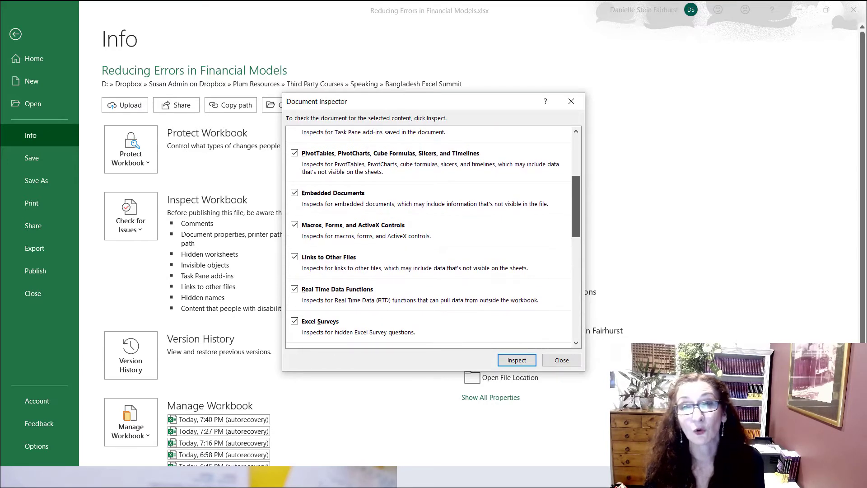
{"action": "scroll", "coordinate": [433, 238], "scroll_direction": "down", "scroll_amount": 5}
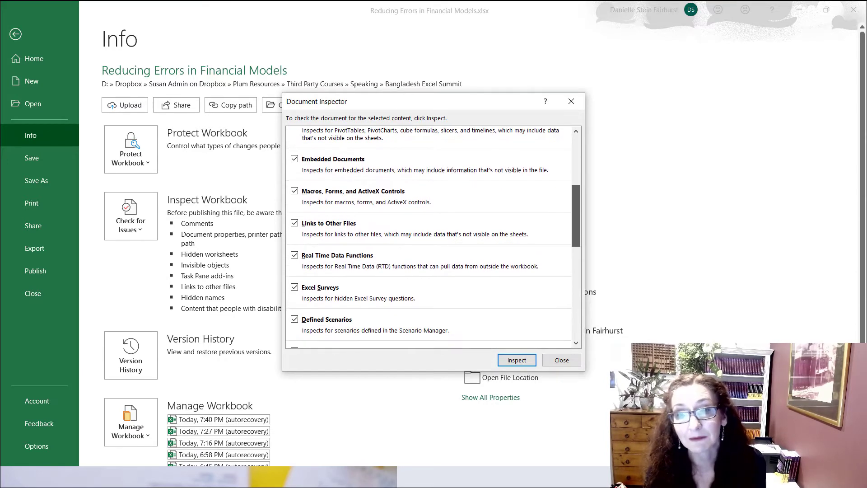
{"action": "scroll", "coordinate": [434, 238], "scroll_direction": "down", "scroll_amount": 6}
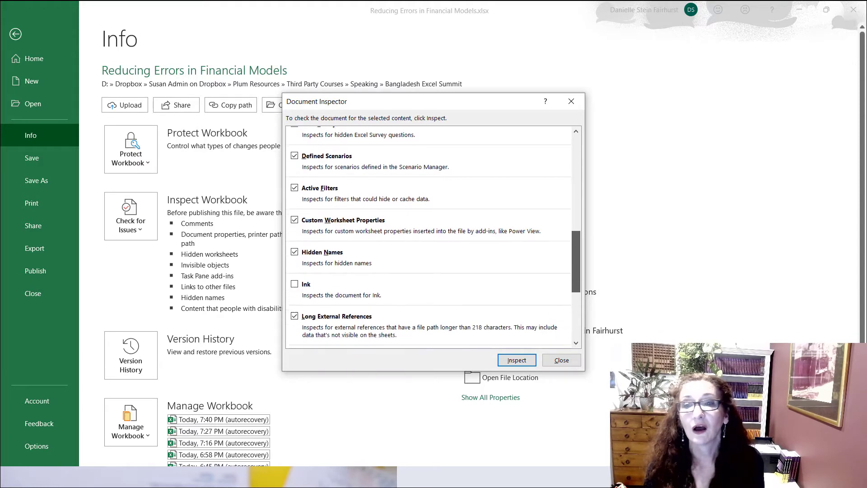
{"action": "scroll", "coordinate": [434, 237], "scroll_direction": "down", "scroll_amount": 4}
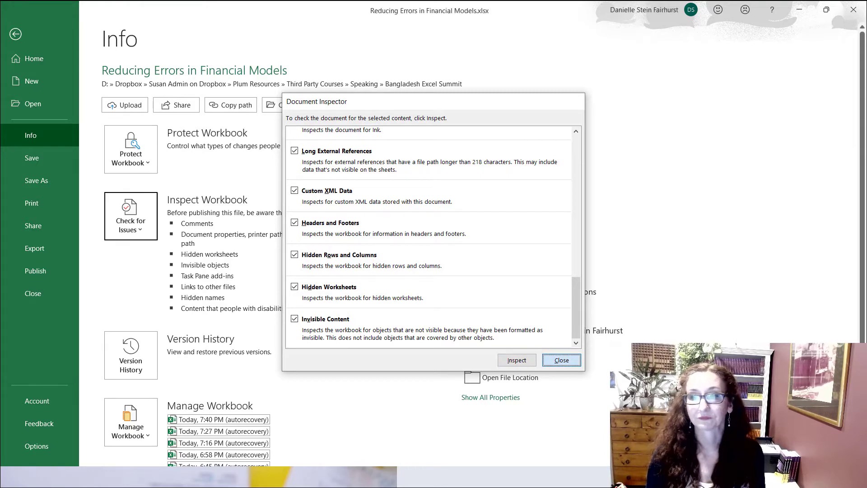
{"action": "left_click", "coordinate": [561, 360]}
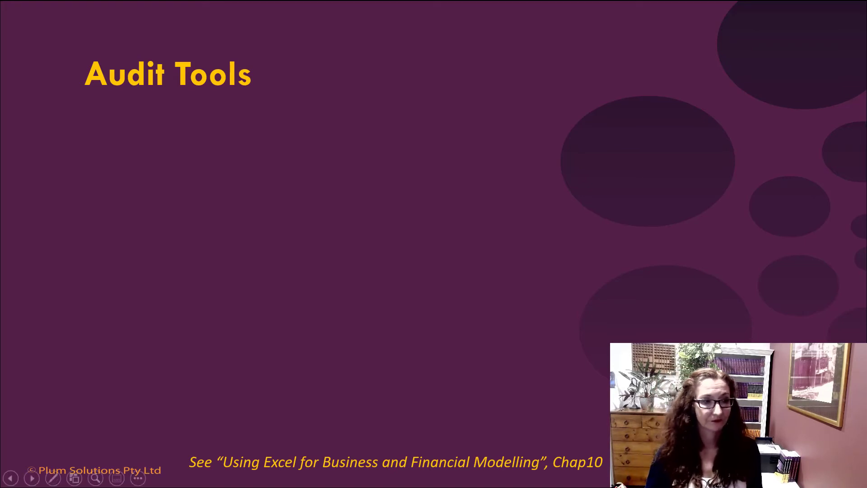
Switch to the Long Formulas workbook in Excel and inspect the formulas in C4 and E13 using edit mode, leaving both unedited.
{"action": "key", "text": "alt+Tab"}
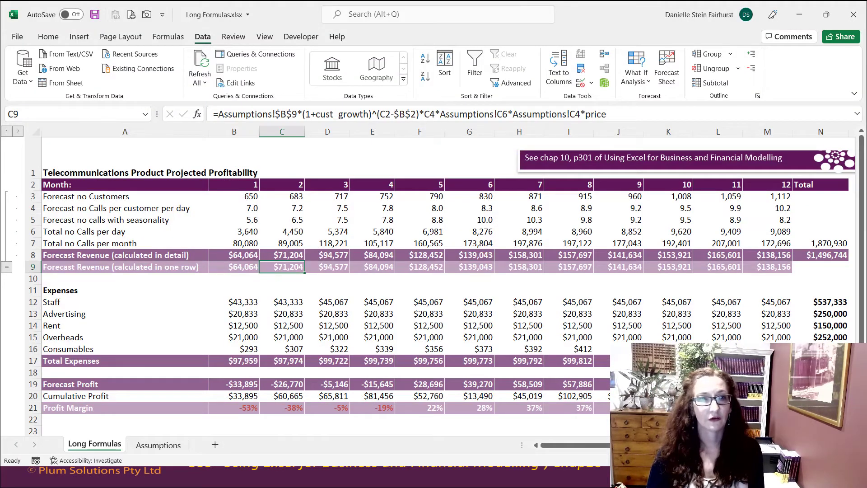
{"action": "left_click", "coordinate": [281, 208]}
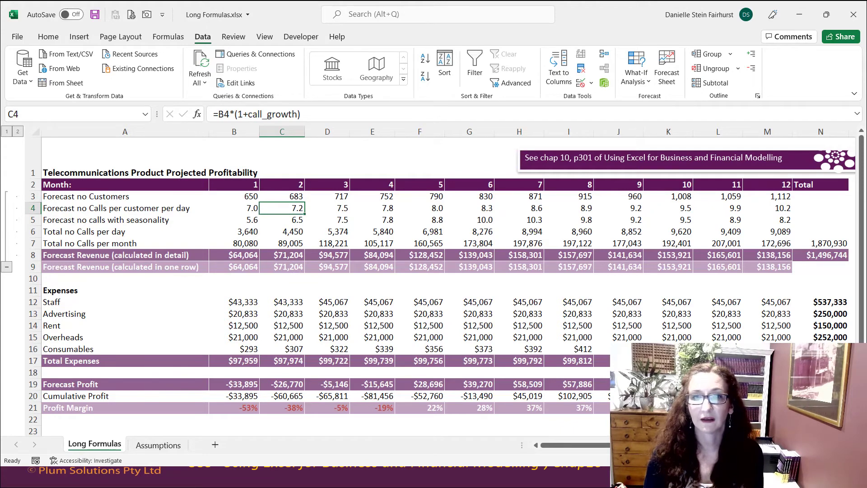
{"action": "key", "text": "F2"}
{"action": "key", "text": "Escape"}
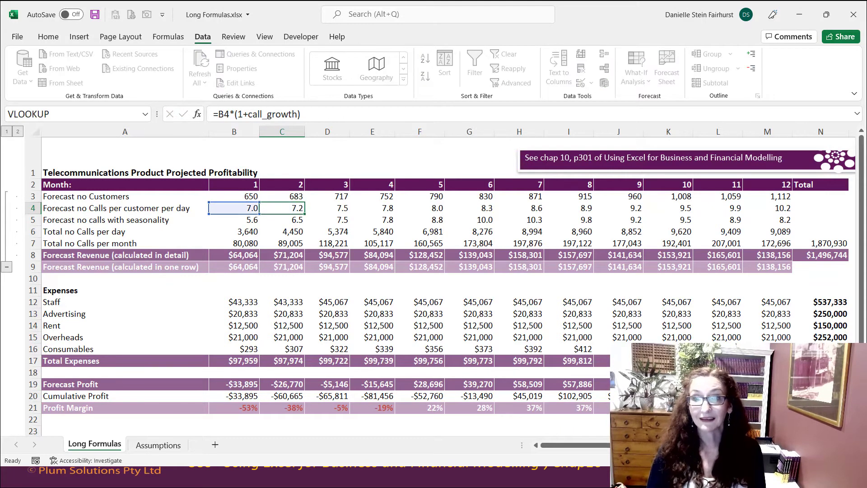
{"action": "key", "text": "F2"}
{"action": "key", "text": "Escape"}
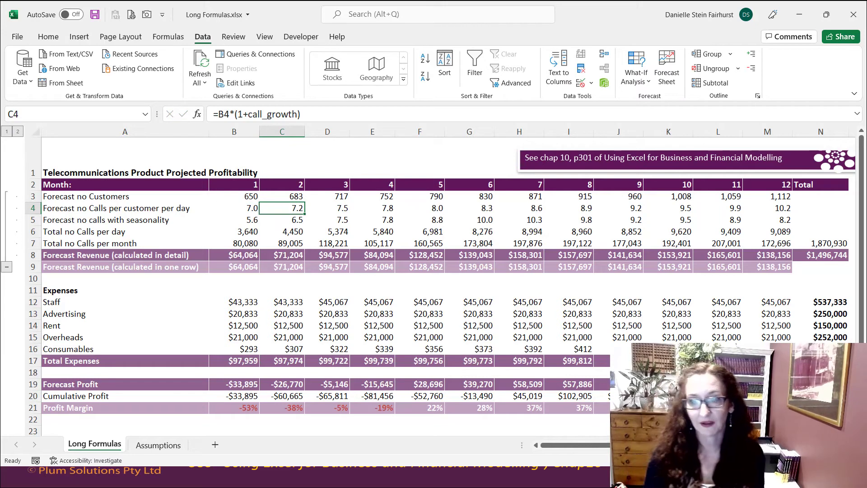
{"action": "double_click", "coordinate": [373, 314]}
{"action": "key", "text": "Escape"}
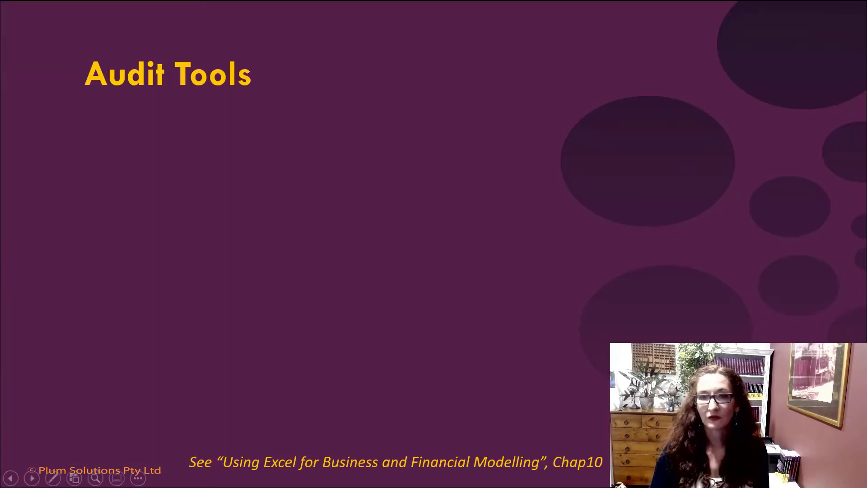
{"action": "key", "text": "Right"}
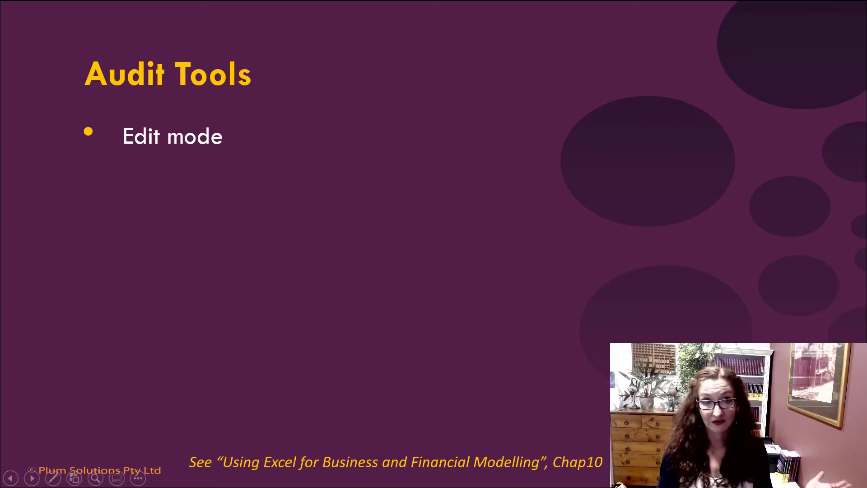
{"action": "key", "text": "Right"}
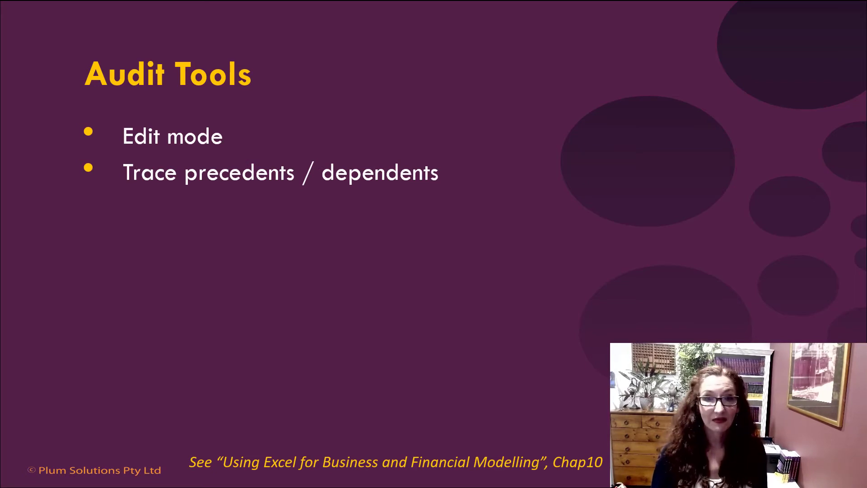
In the Long Formulas workbook in Excel, trace E13's precedents, follow the arrow to its source on Assumptions, return to E13, and clear the arrows.
{"action": "key", "text": "alt+Tab"}
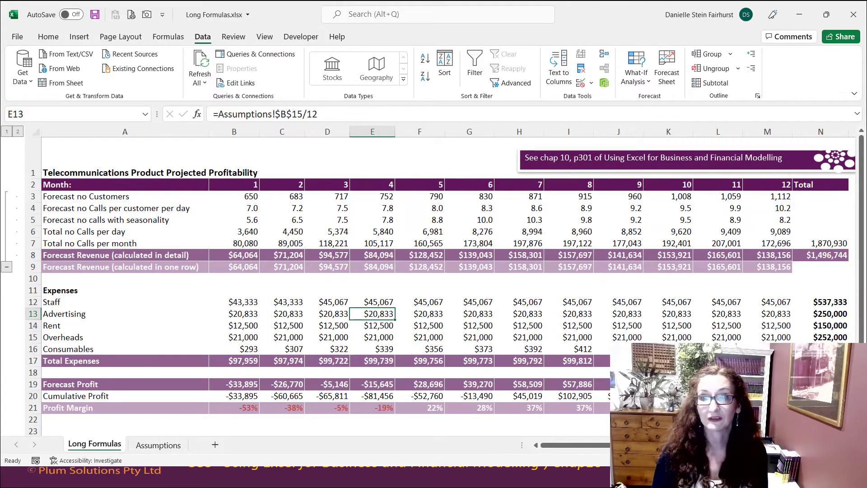
{"action": "left_click", "coordinate": [168, 37]}
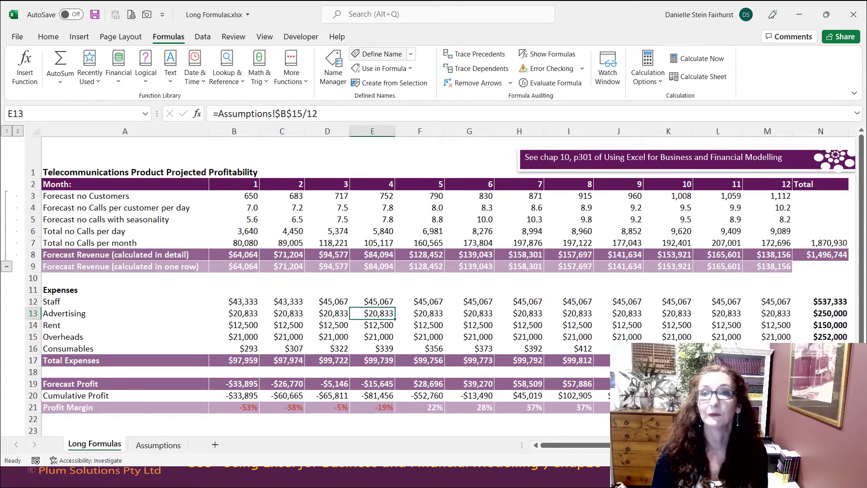
{"action": "left_click", "coordinate": [475, 53]}
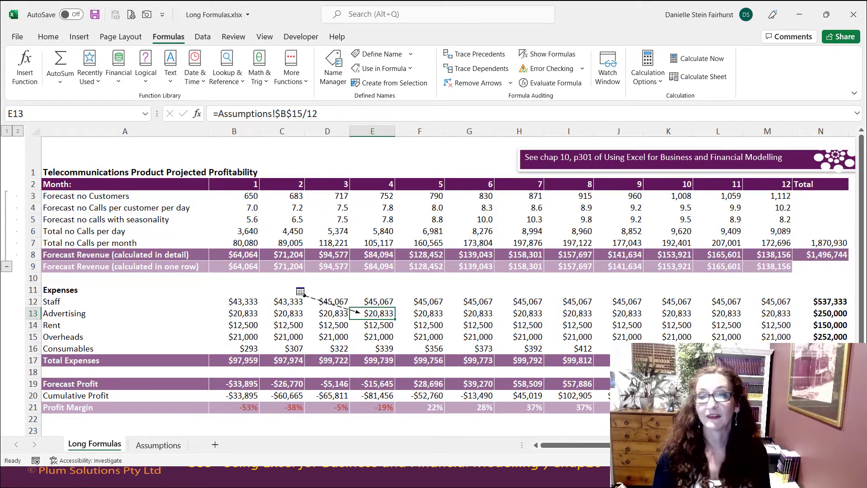
{"action": "double_click", "coordinate": [332, 304]}
{"action": "double_click", "coordinate": [615, 199]}
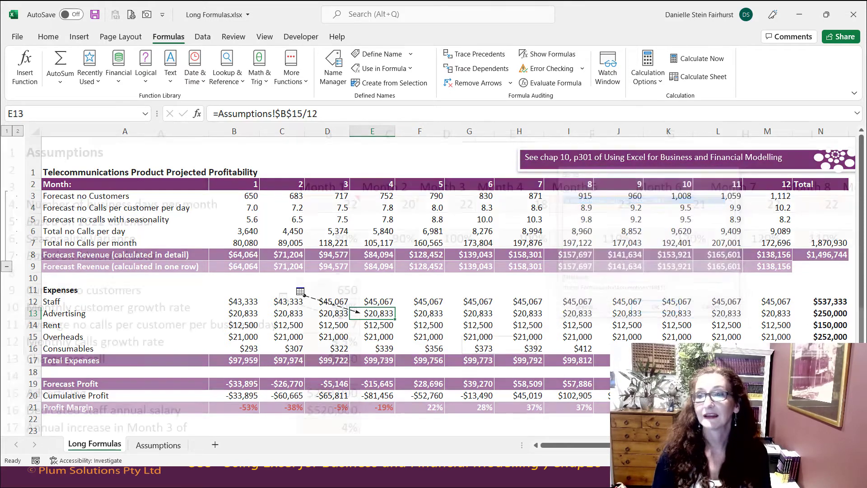
{"action": "key", "text": "F5"}
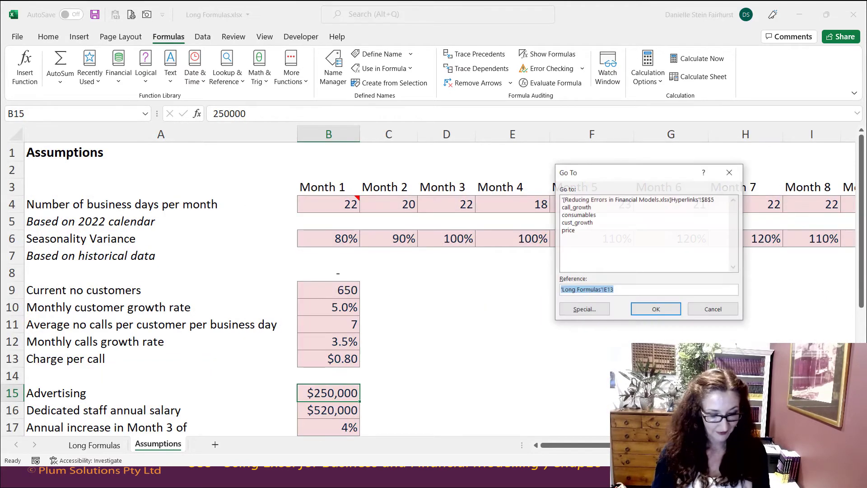
{"action": "key", "text": "Return"}
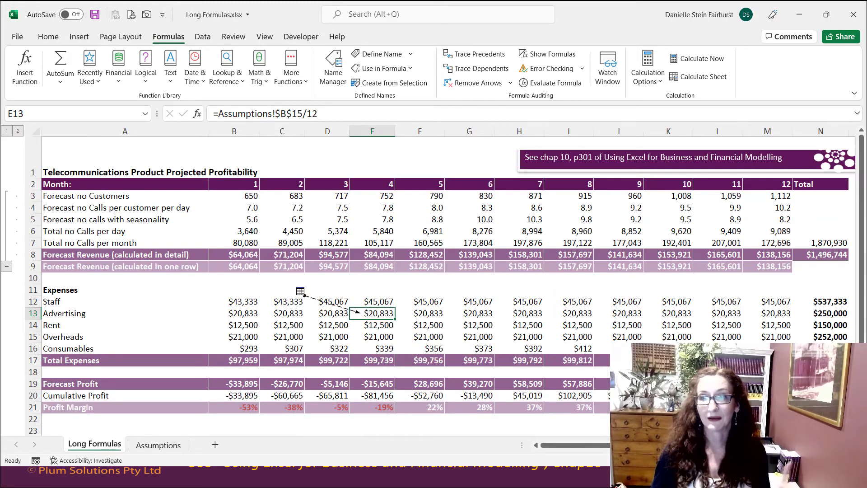
{"action": "left_click", "coordinate": [478, 83]}
Trace the precedents of the month 5 revenue cell F8, and both the dependents and precedents of the month 5 total expenses cell F17.
{"action": "left_click", "coordinate": [420, 254]}
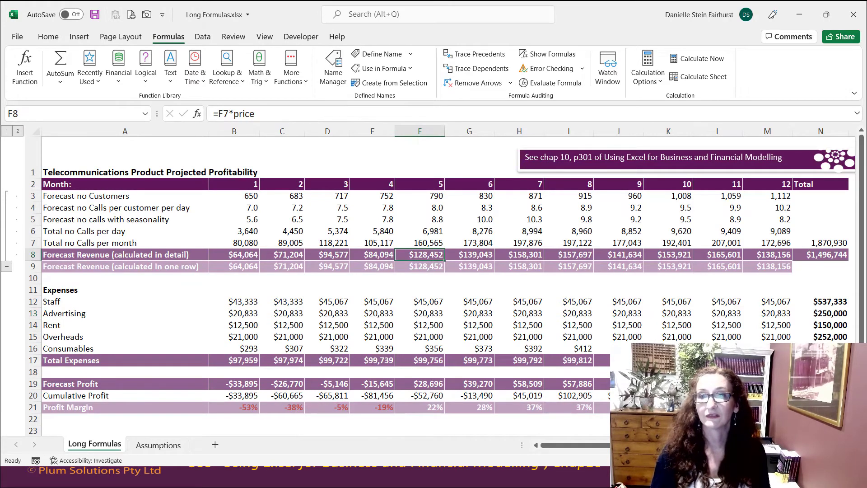
{"action": "left_click", "coordinate": [475, 54]}
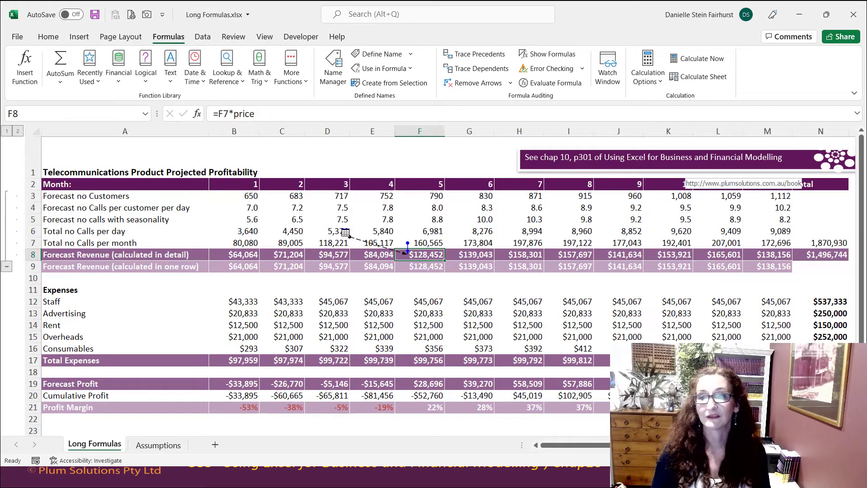
{"action": "left_click", "coordinate": [419, 360]}
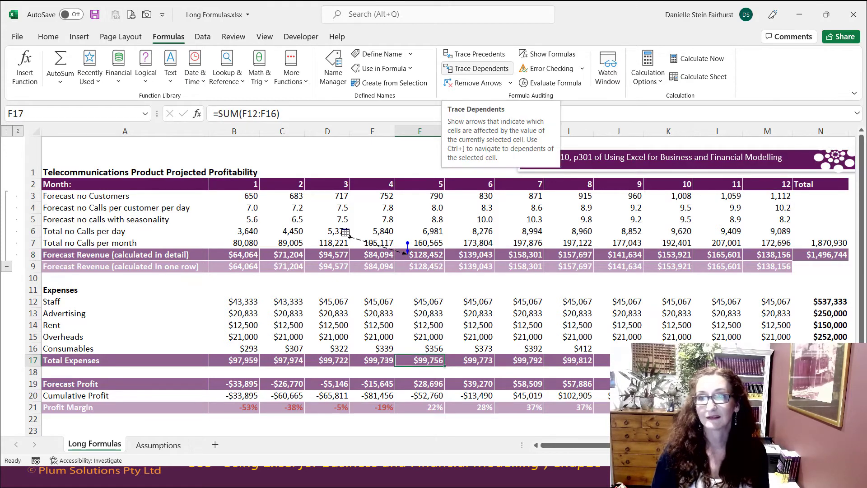
{"action": "left_click", "coordinate": [477, 69]}
{"action": "left_click", "coordinate": [477, 54]}
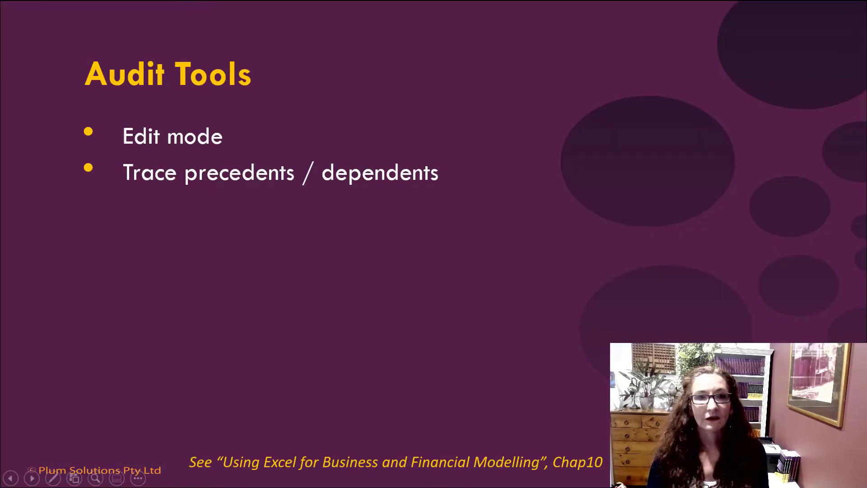
{"action": "key", "text": "Right"}
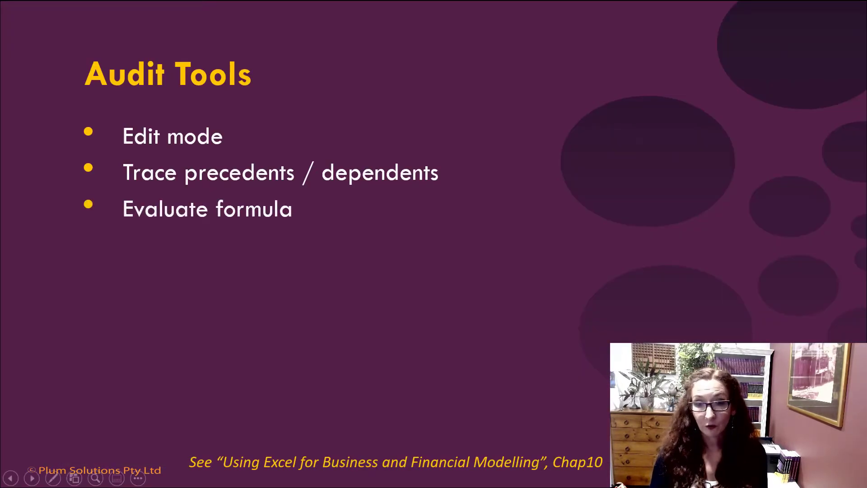
Switch back to Excel, open Evaluate Formula for cell B9, close it, and remove all trace arrows from the sheet.
{"action": "key", "text": "alt+Tab"}
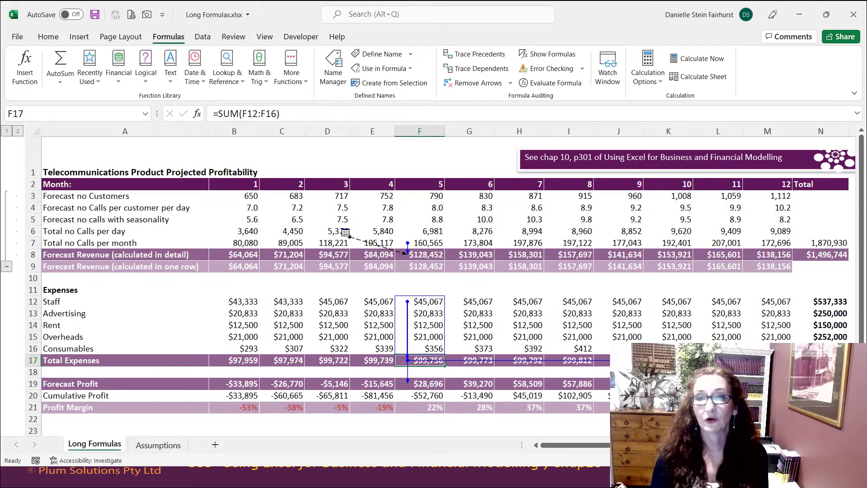
{"action": "left_click", "coordinate": [233, 266]}
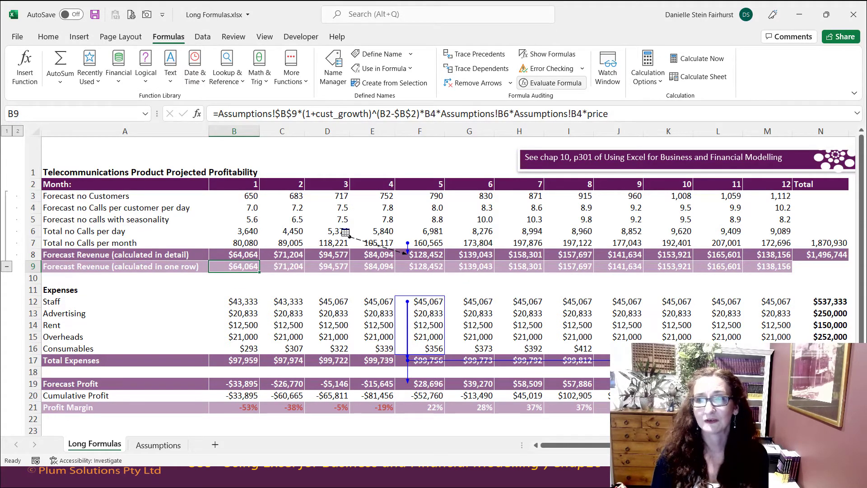
{"action": "left_click", "coordinate": [552, 83]}
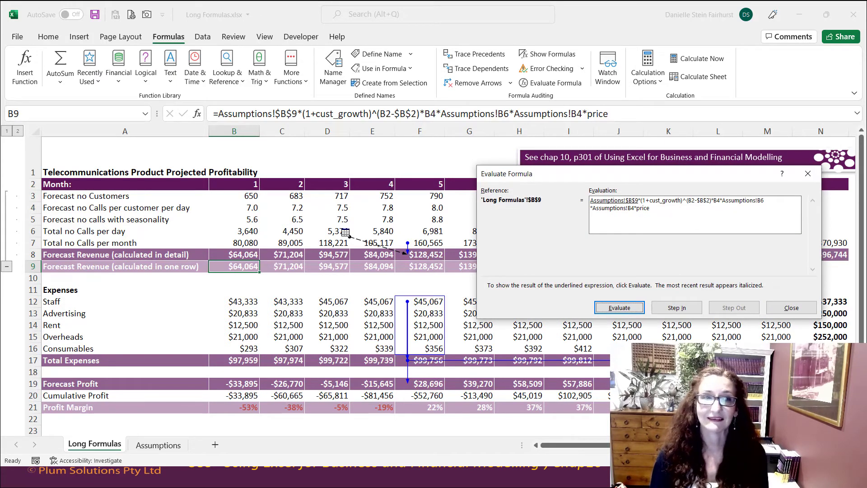
{"action": "key", "text": "Escape"}
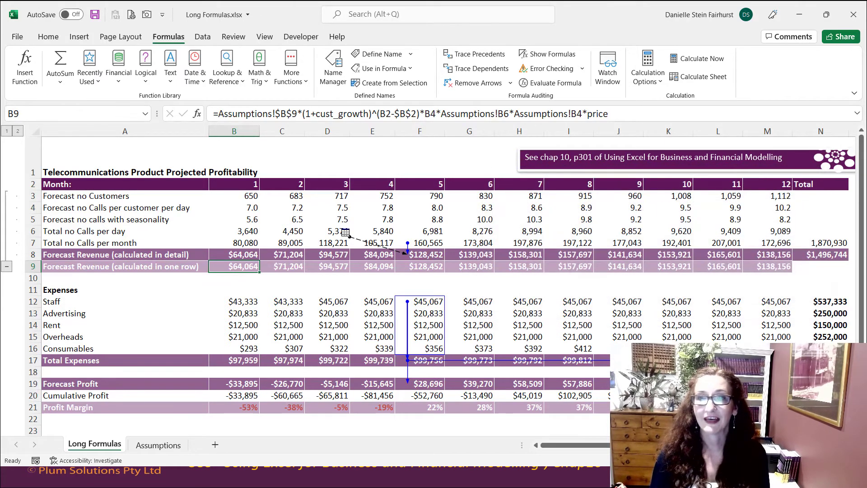
{"action": "left_click", "coordinate": [477, 82]}
Inspect B9's formula in edit mode, highlighting the Assumptions!B6*Assumptions!B4*price part, and leave the formula unedited.
{"action": "key", "text": "F2"}
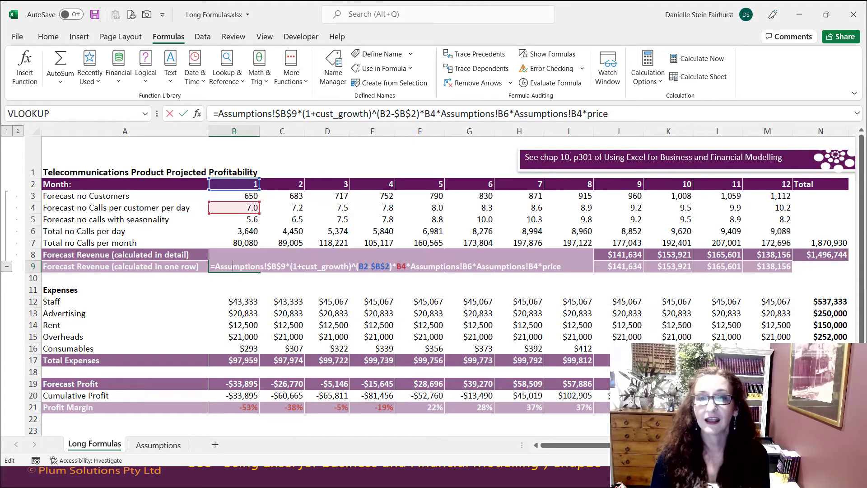
{"action": "key", "text": "Escape"}
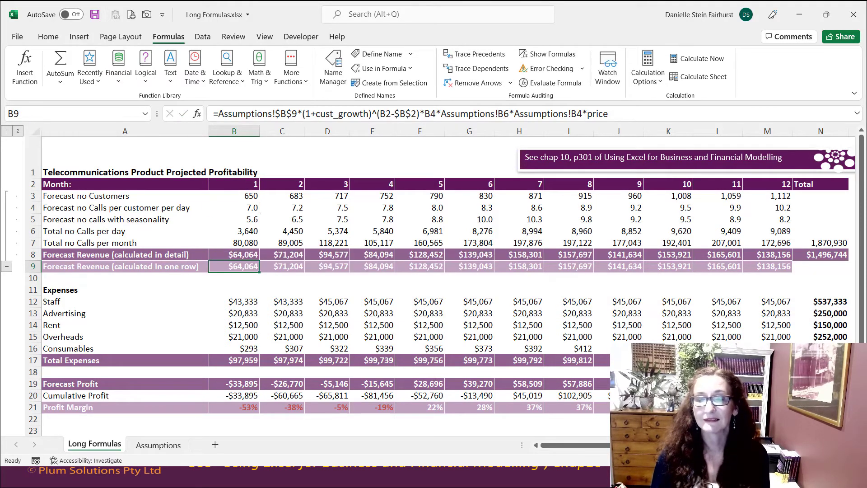
{"action": "scroll", "coordinate": [441, 281], "scroll_direction": "up", "scroll_amount": 1}
{"action": "scroll", "coordinate": [441, 281], "scroll_direction": "left", "scroll_amount": 1}
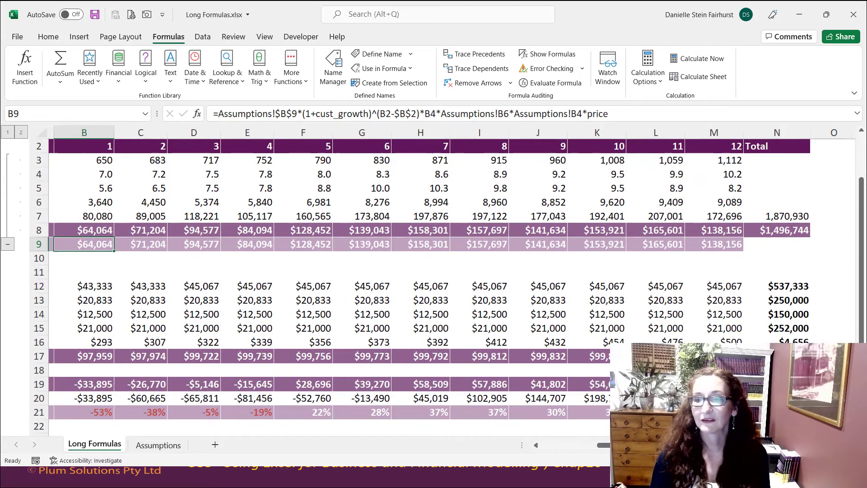
{"action": "key", "text": "F2"}
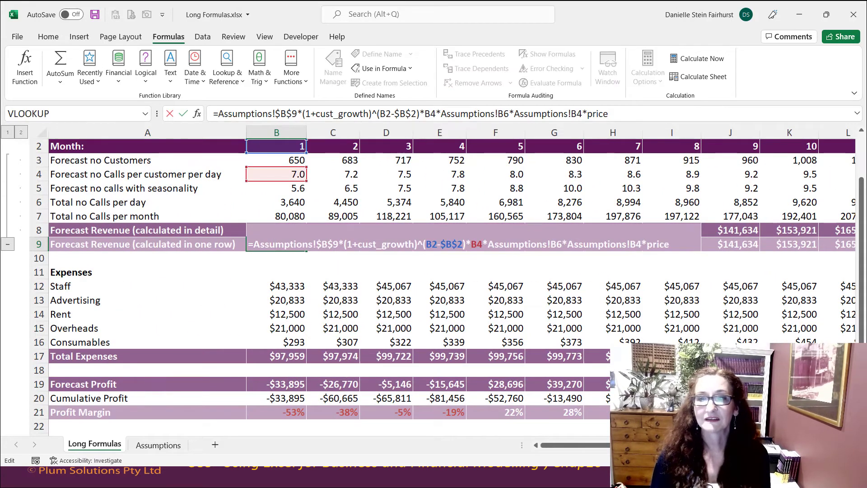
{"action": "left_click_drag", "start_coordinate": [488, 244], "coordinate": [670, 244]}
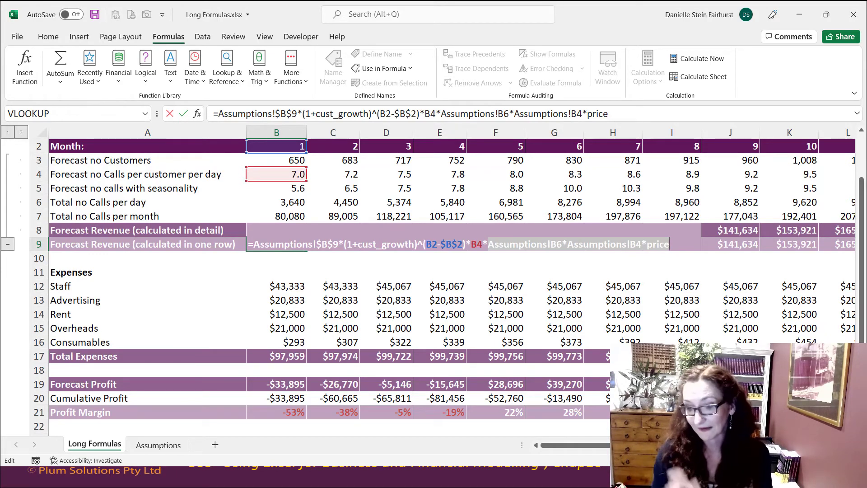
{"action": "key", "text": "Escape"}
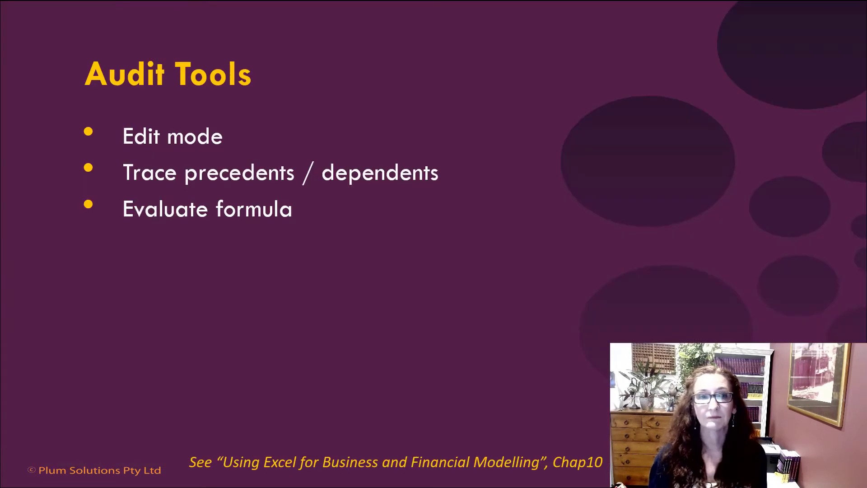
{"action": "key", "text": "Right"}
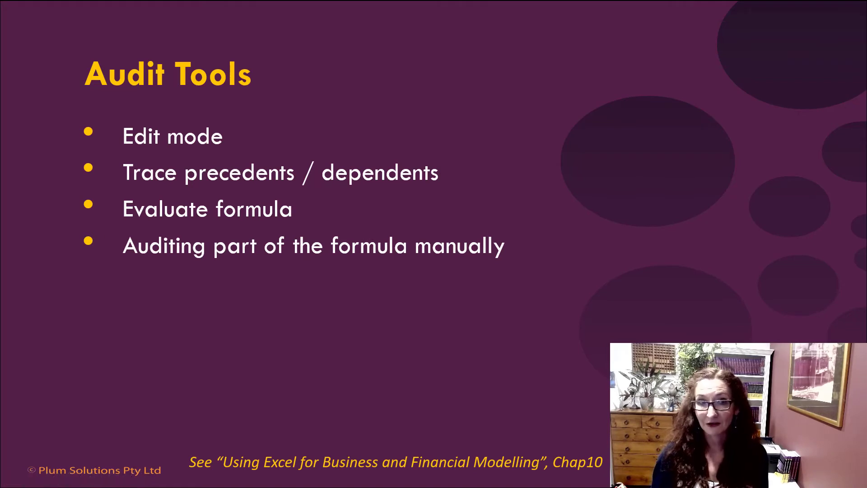
{"action": "key", "text": "Right"}
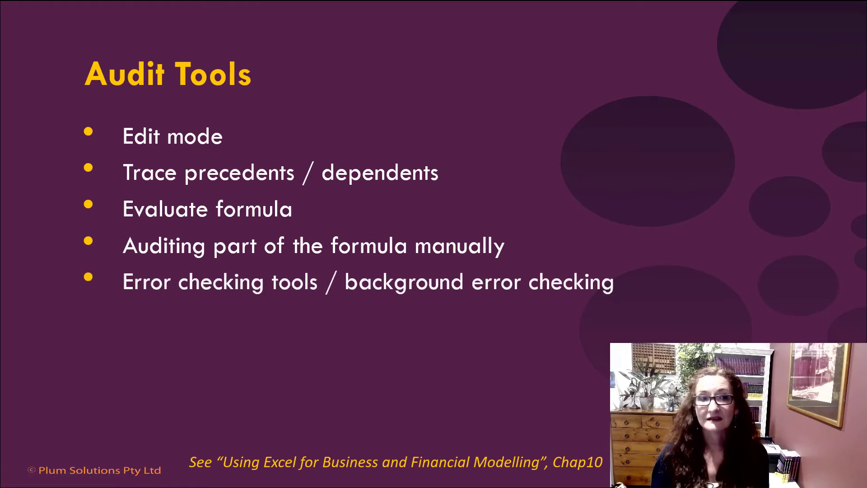